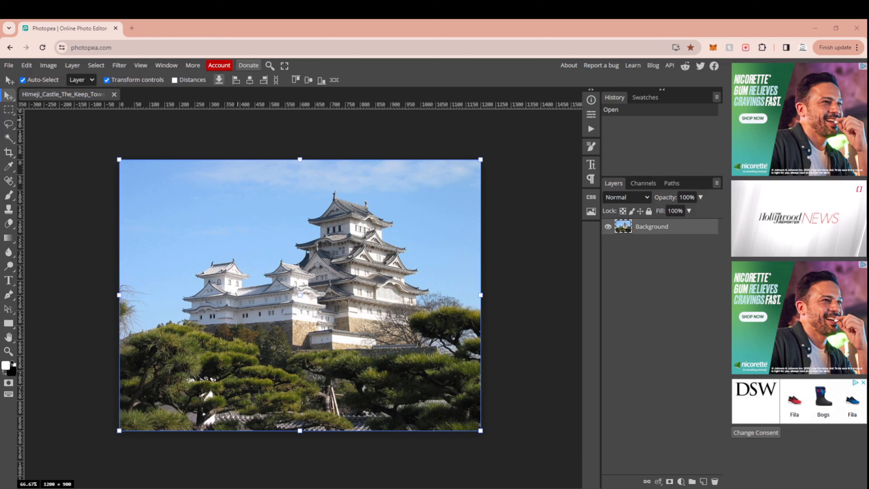
Duplicate the Background layer and make the duplicate the active layer
{"action": "right_click", "coordinate": [644, 228]}
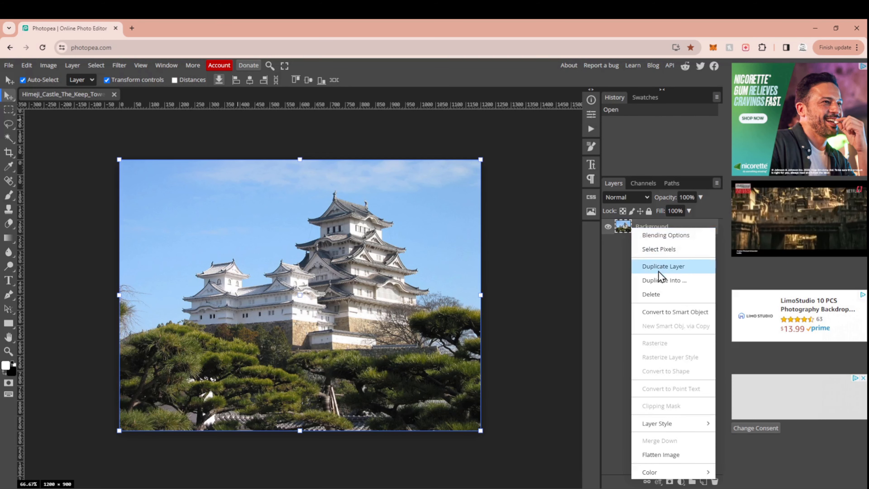
{"action": "left_click", "coordinate": [664, 270]}
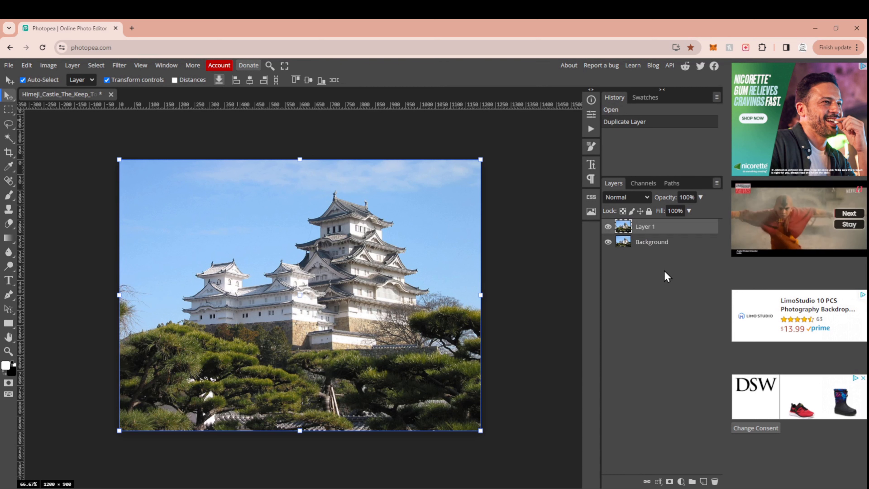
{"action": "left_click", "coordinate": [652, 242]}
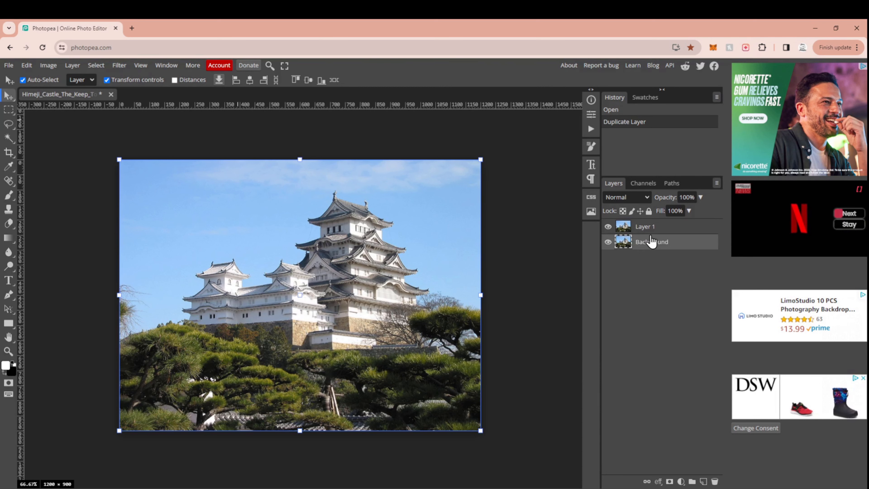
{"action": "left_click", "coordinate": [664, 228]}
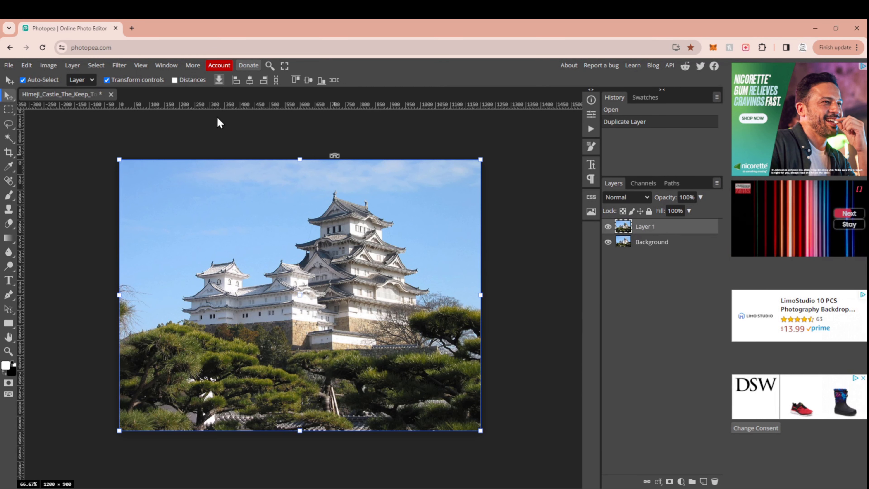
Remove the background around the castle on the duplicated layer, briefly hiding the original layer to check the cutout
{"action": "left_click", "coordinate": [101, 66]}
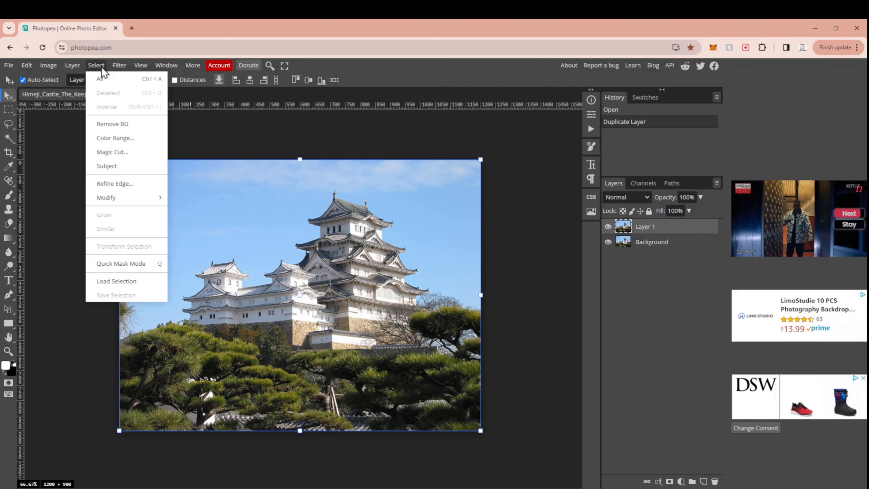
{"action": "left_click", "coordinate": [123, 125]}
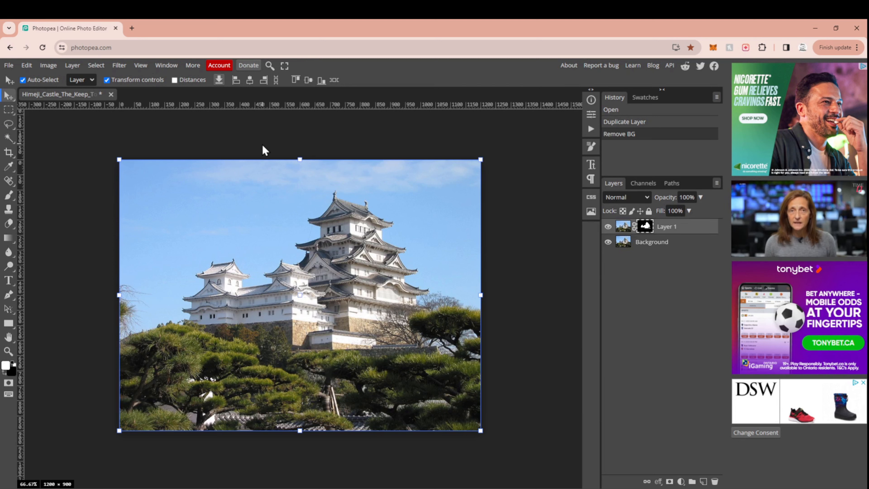
{"action": "left_click", "coordinate": [607, 241]}
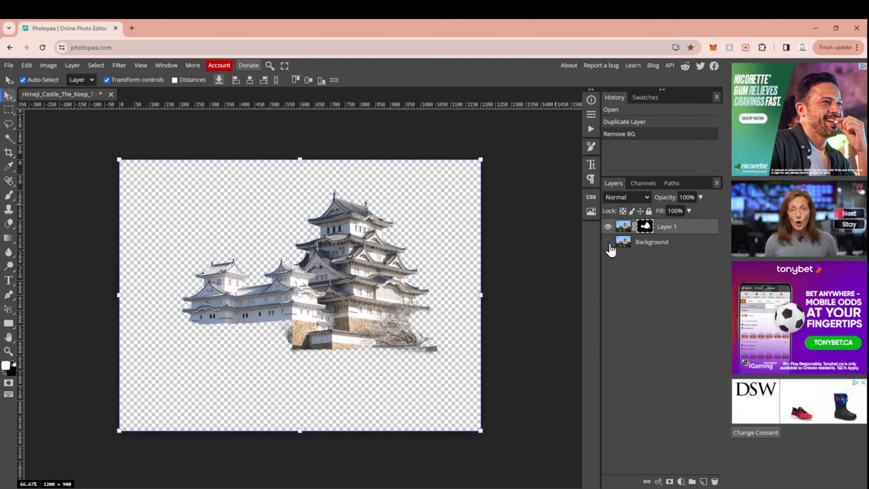
{"action": "left_click", "coordinate": [608, 243]}
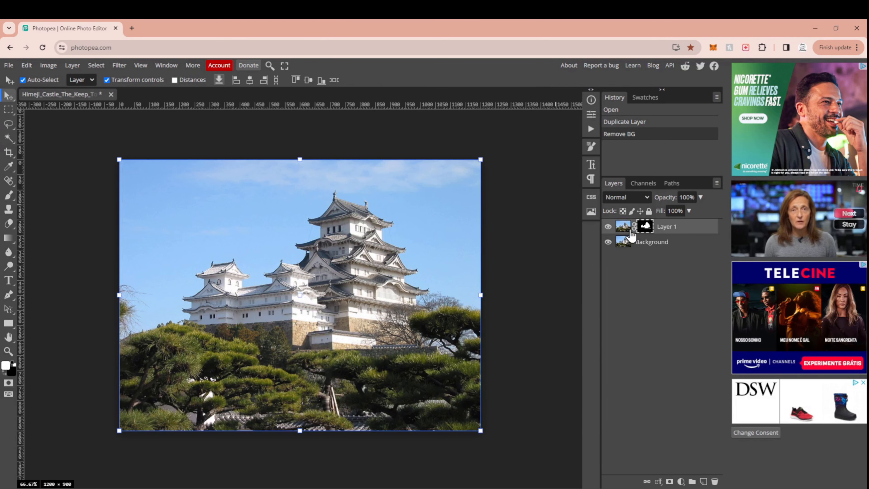
Duplicate the masked castle layer, hide the original cutout, and convert the copy to a smart object
{"action": "right_click", "coordinate": [670, 231]}
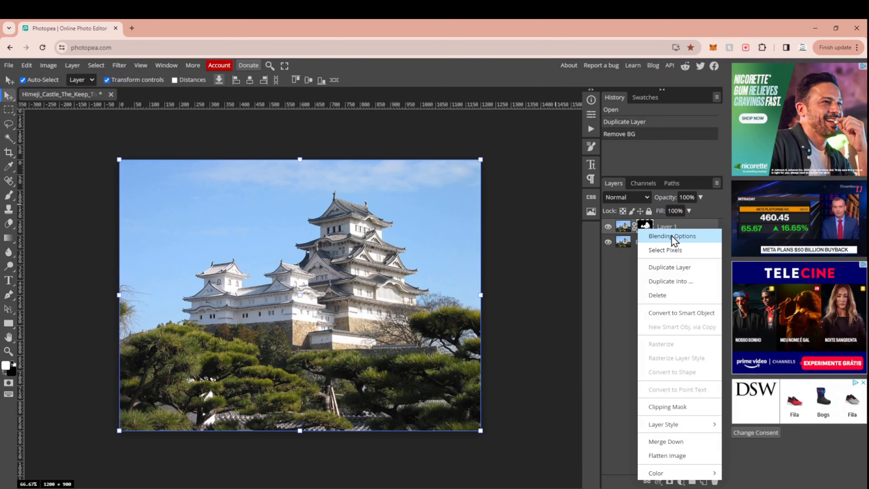
{"action": "left_click", "coordinate": [675, 268]}
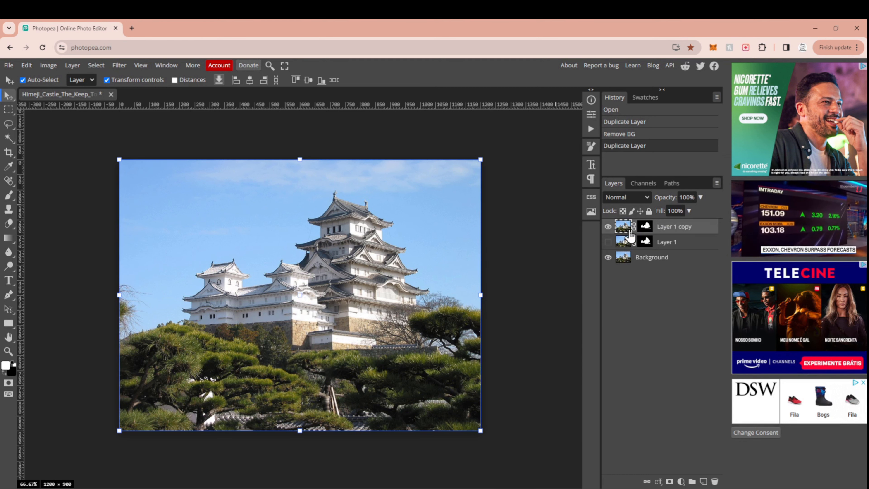
{"action": "right_click", "coordinate": [630, 237]}
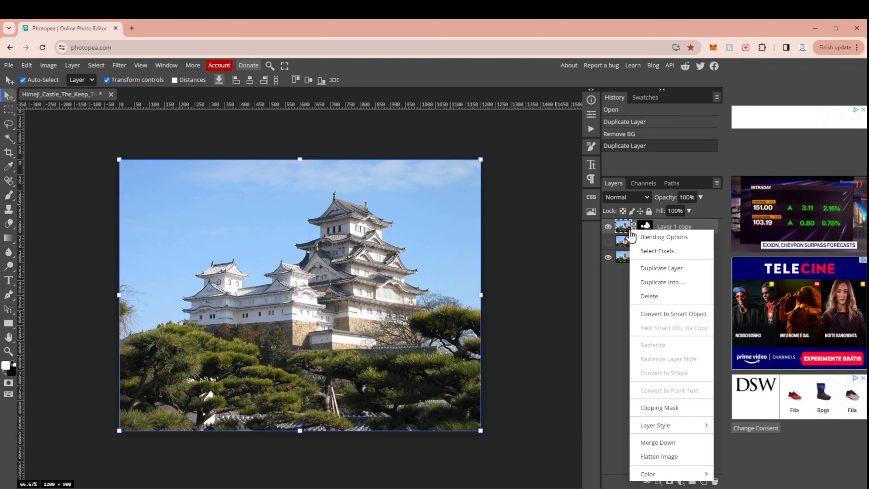
{"action": "left_click", "coordinate": [663, 313]}
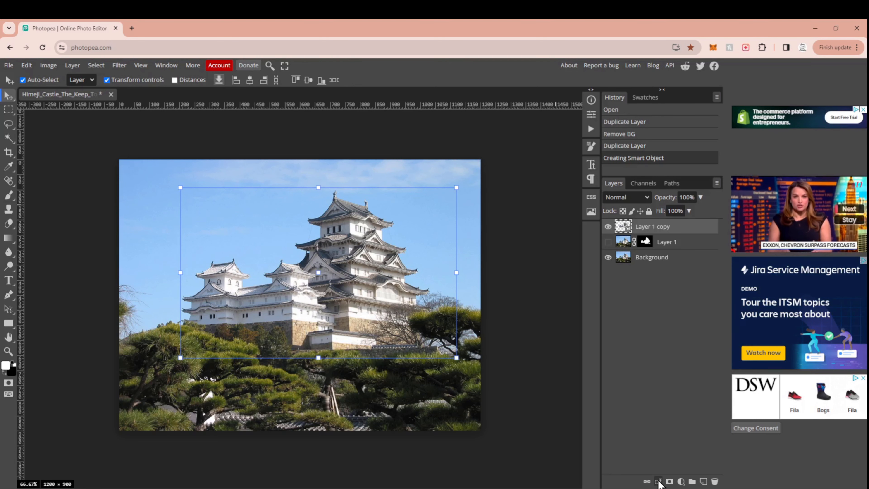
Add an Outer Glow to the castle smart object and set its colour to magenta (ff00ff)
{"action": "left_click", "coordinate": [658, 482]}
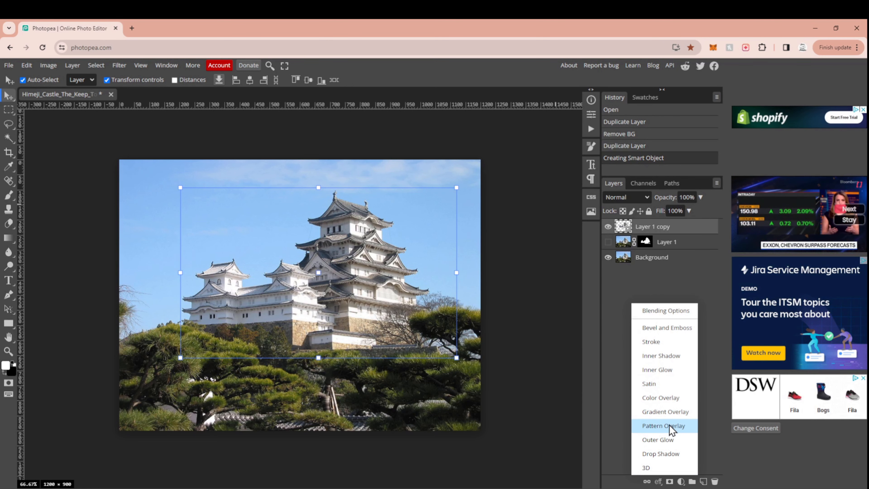
{"action": "left_click", "coordinate": [664, 440]}
{"action": "left_click_drag", "start_coordinate": [290, 143], "coordinate": [688, 129]}
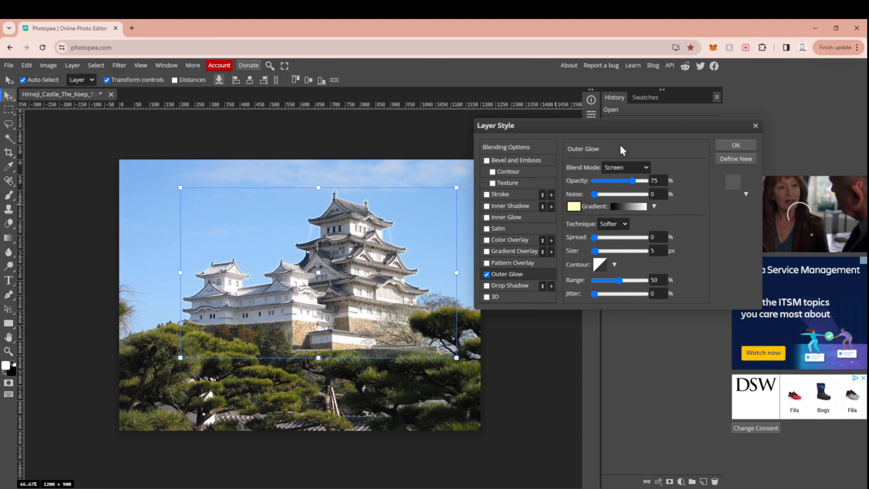
{"action": "left_click", "coordinate": [574, 207]}
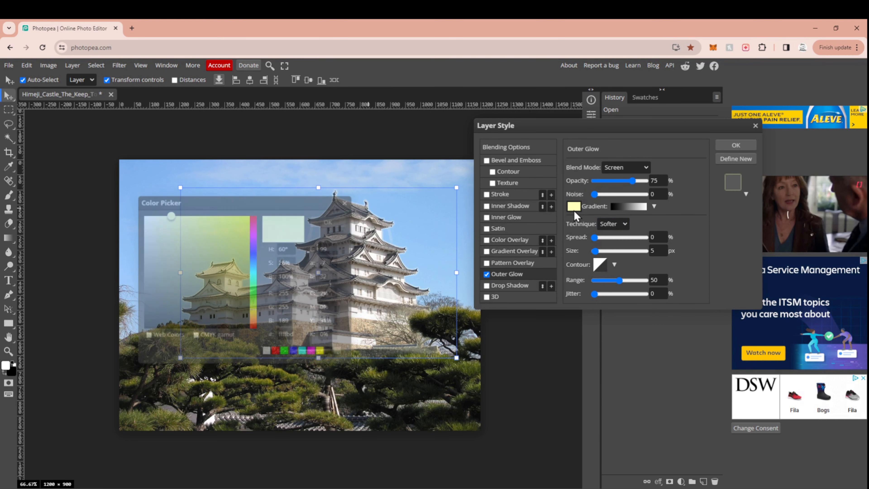
{"action": "left_click", "coordinate": [321, 353]}
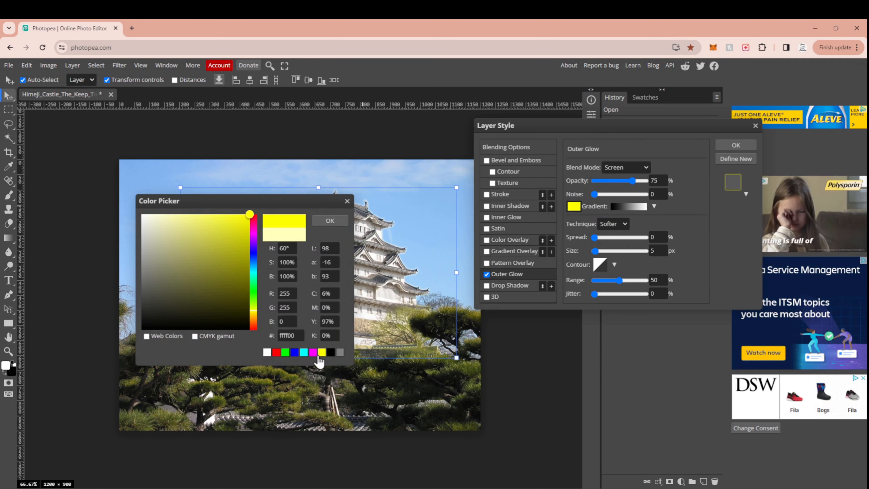
{"action": "left_click", "coordinate": [313, 353]}
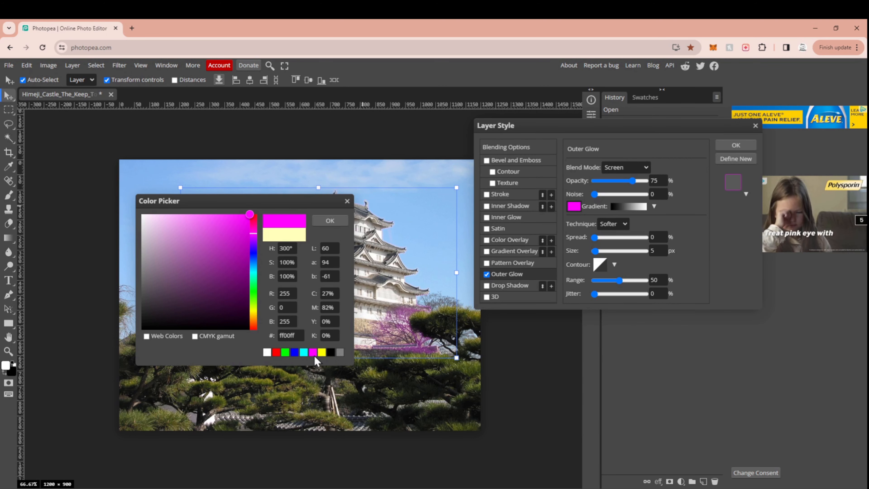
{"action": "left_click", "coordinate": [330, 221]}
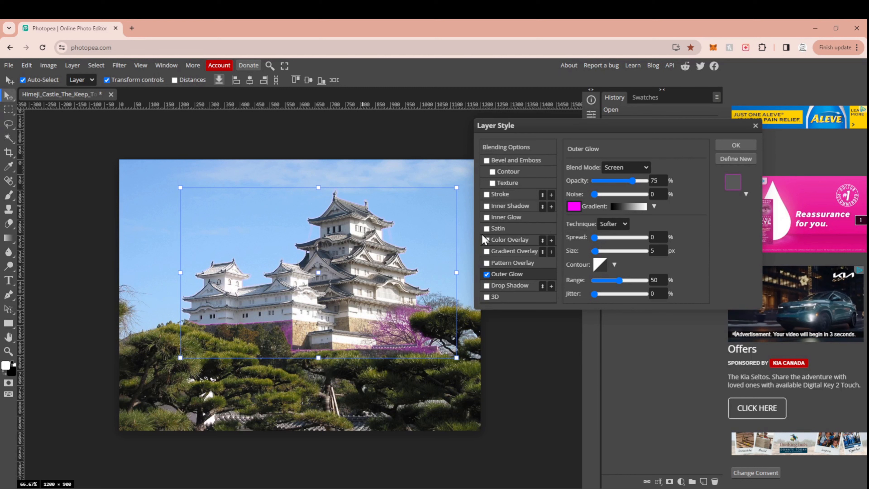
Set the outer glow to Dissolve blend mode with 42% opacity and 9% noise
{"action": "left_click", "coordinate": [614, 167]}
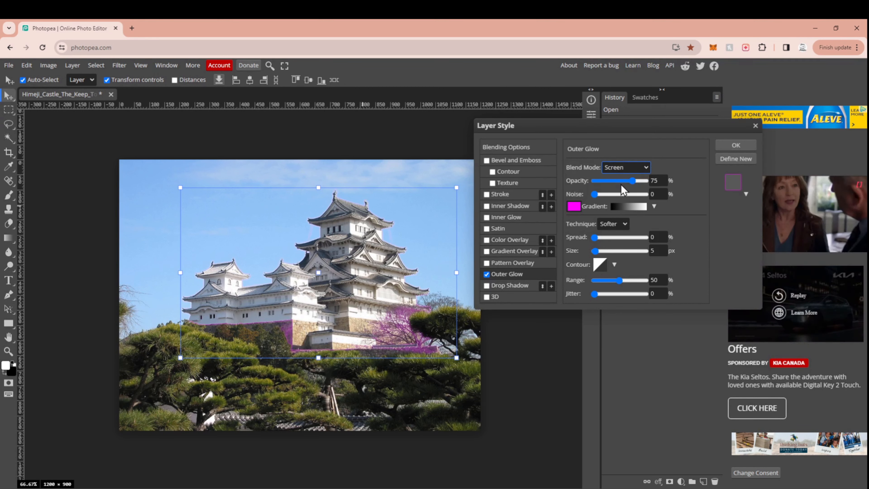
{"action": "key", "text": "d"}
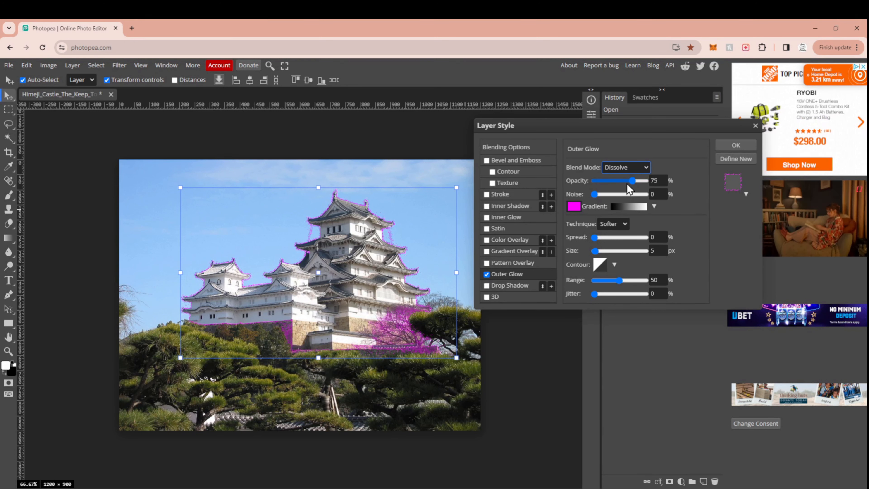
{"action": "left_click_drag", "start_coordinate": [624, 179], "coordinate": [602, 198]}
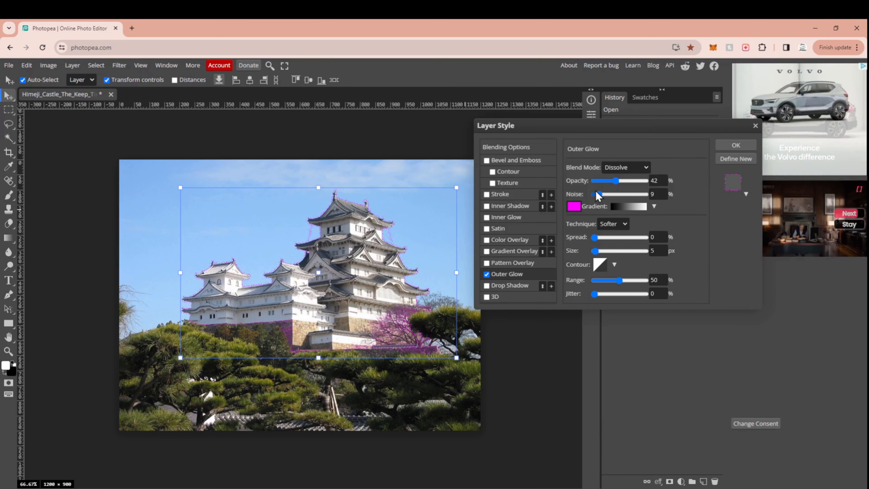
Set the outer glow's spread to 17%, size to 24 px, range to 82% and jitter to 14%, and apply the style
{"action": "left_click_drag", "start_coordinate": [598, 240], "coordinate": [603, 241]}
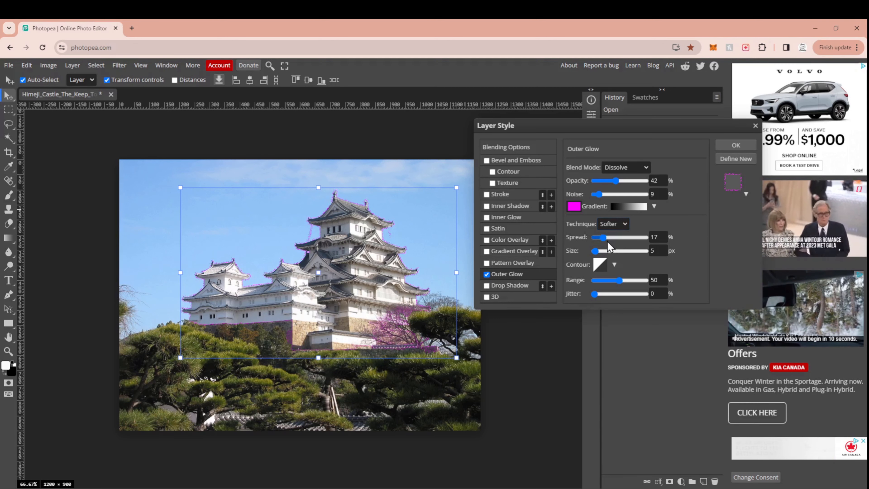
{"action": "left_click_drag", "start_coordinate": [596, 252], "coordinate": [601, 255]}
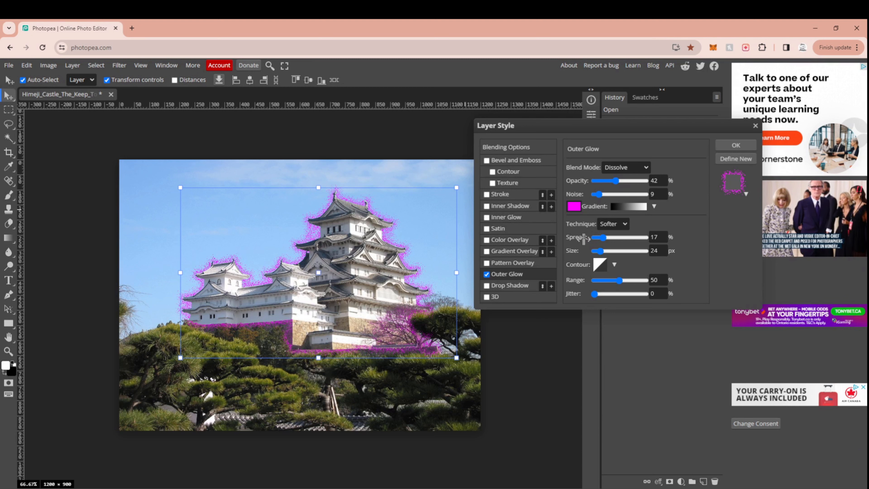
{"action": "left_click_drag", "start_coordinate": [619, 280], "coordinate": [636, 282]}
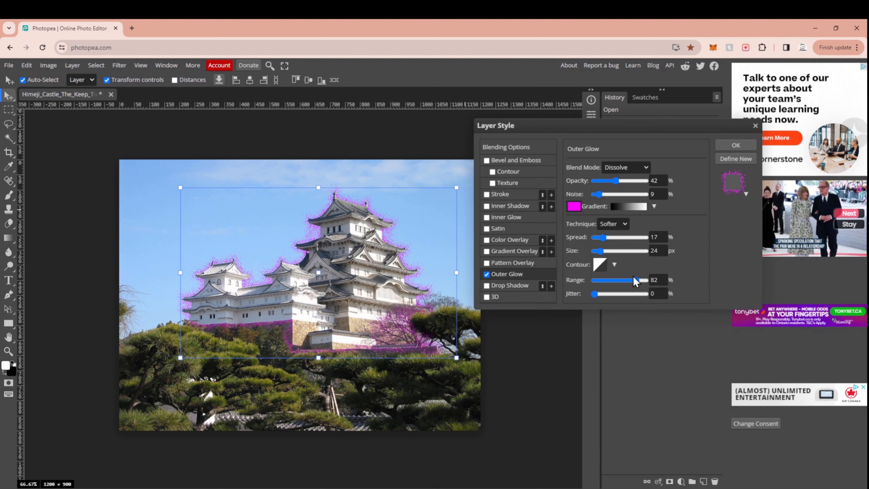
{"action": "left_click", "coordinate": [602, 295]}
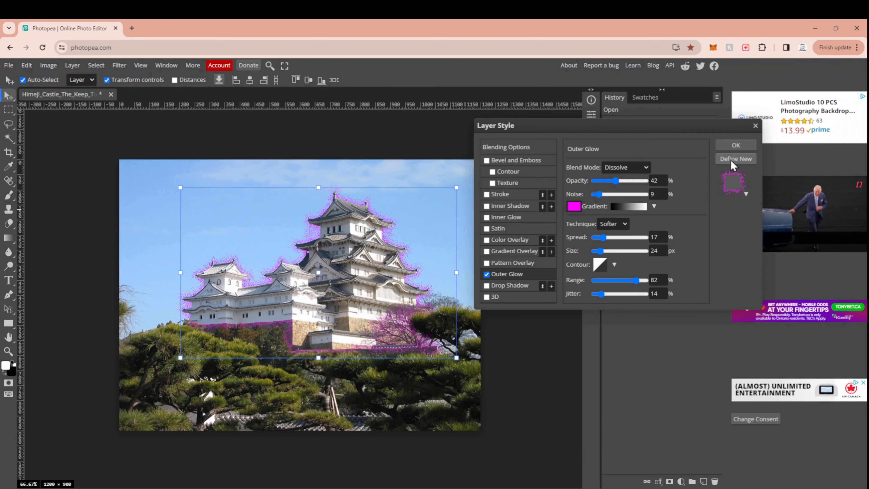
{"action": "left_click", "coordinate": [736, 146]}
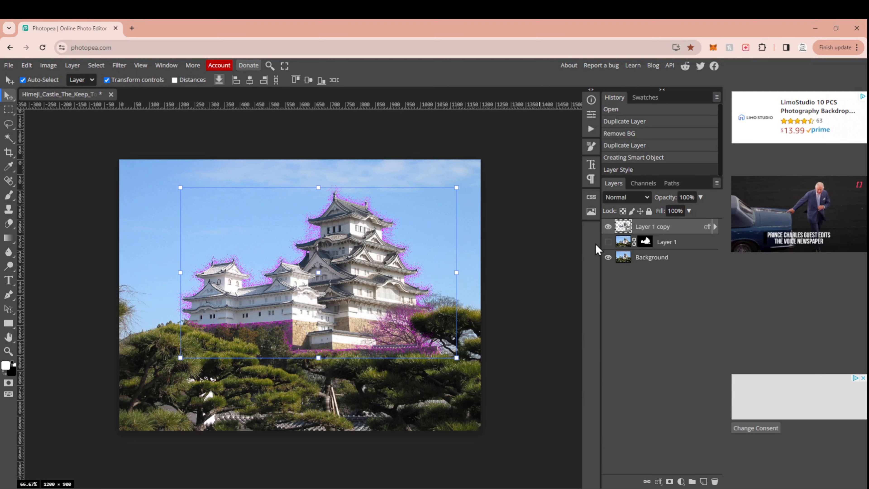
Convert the glowing castle layer to a smart object again and add another Outer Glow to it
{"action": "right_click", "coordinate": [640, 226]}
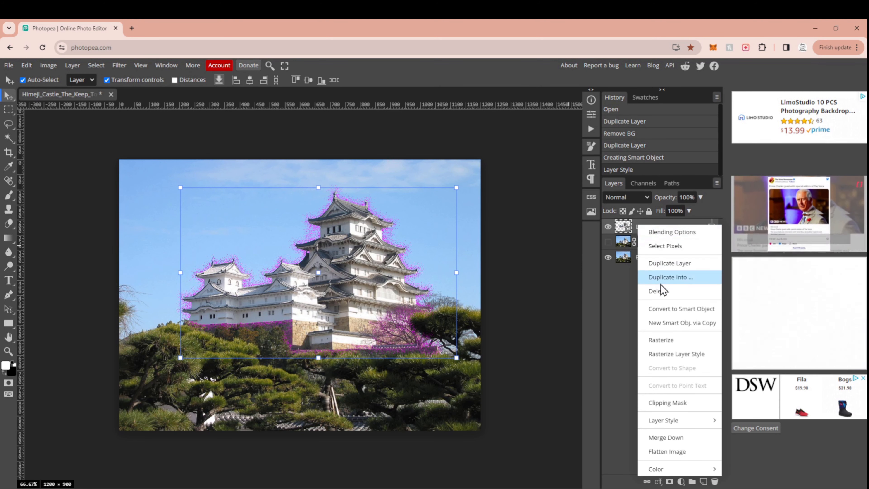
{"action": "left_click", "coordinate": [676, 310]}
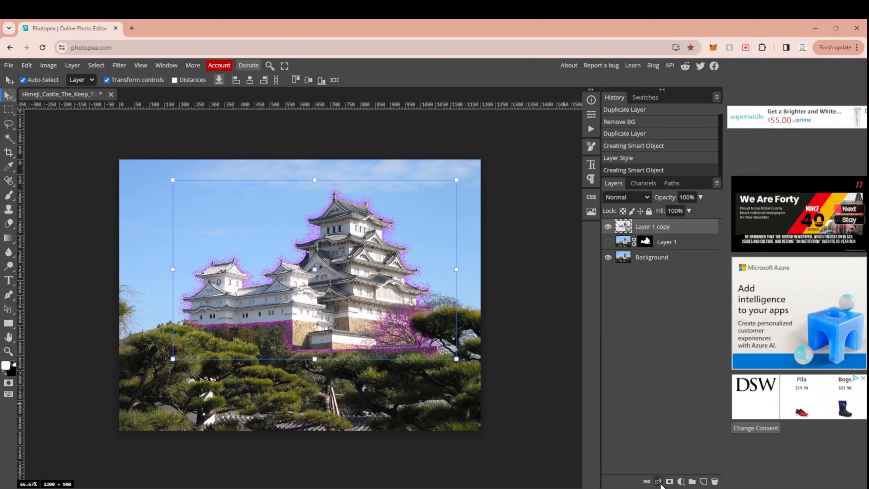
{"action": "left_click", "coordinate": [658, 482]}
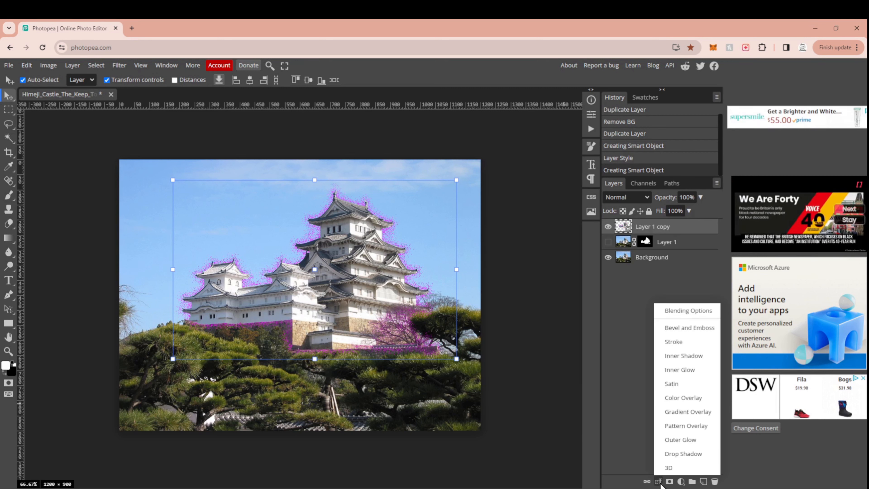
{"action": "left_click", "coordinate": [680, 439]}
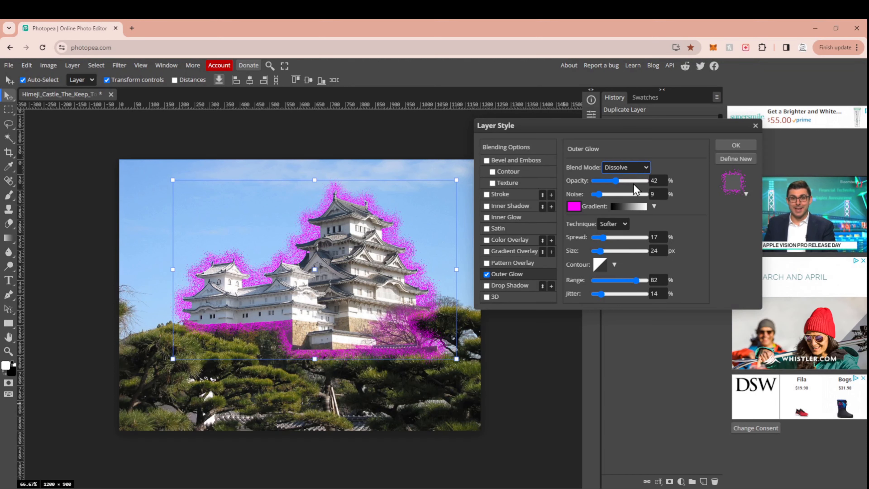
Set the second outer glow's blend mode to Color Dodge and its opacity to 77%
{"action": "left_click", "coordinate": [646, 194]}
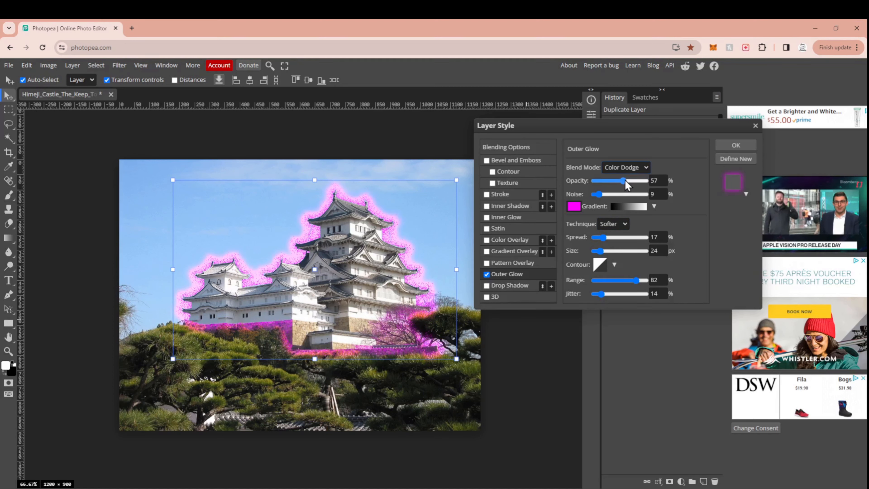
{"action": "left_click", "coordinate": [633, 181]}
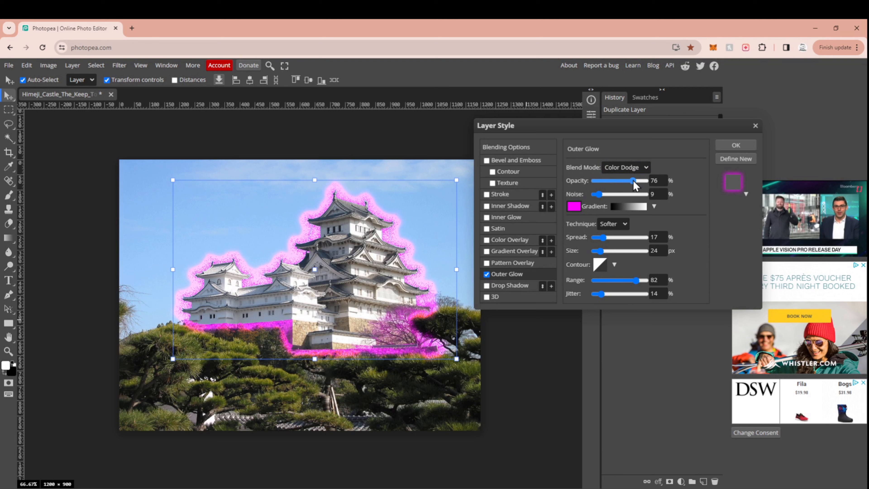
{"action": "left_click_drag", "start_coordinate": [633, 180], "coordinate": [634, 182]}
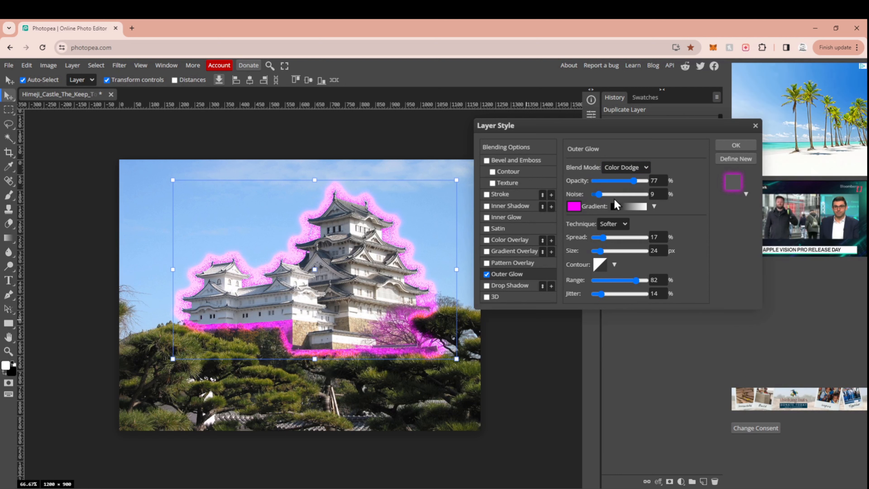
Set the outer glow's spread to 3%, size to 8 px and range to 68%, and apply the style
{"action": "left_click_drag", "start_coordinate": [603, 237], "coordinate": [594, 237]}
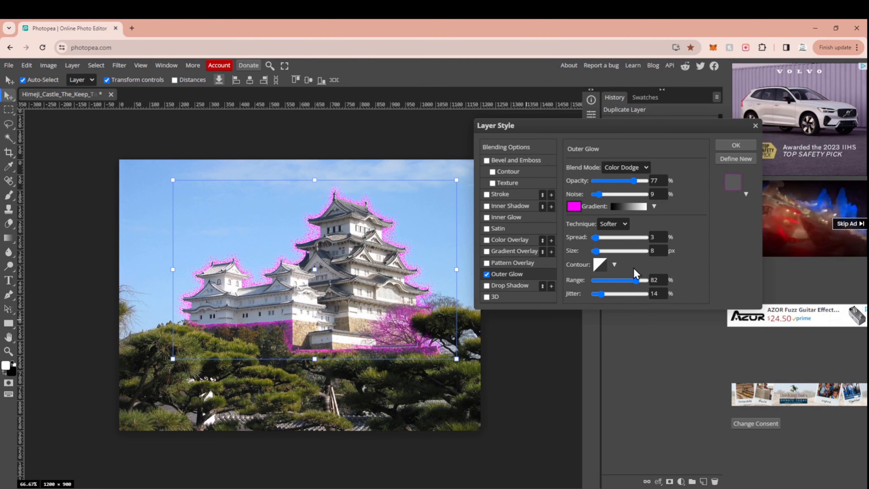
{"action": "left_click", "coordinate": [633, 280]}
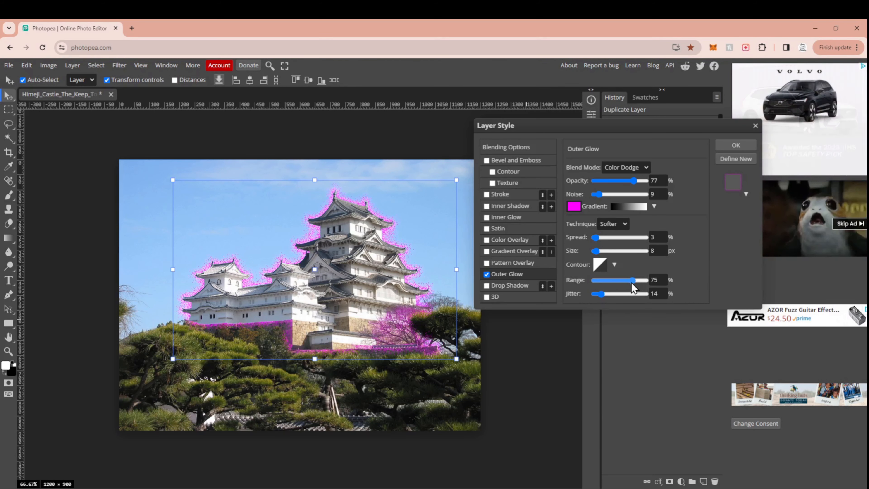
{"action": "left_click_drag", "start_coordinate": [629, 284], "coordinate": [629, 284]}
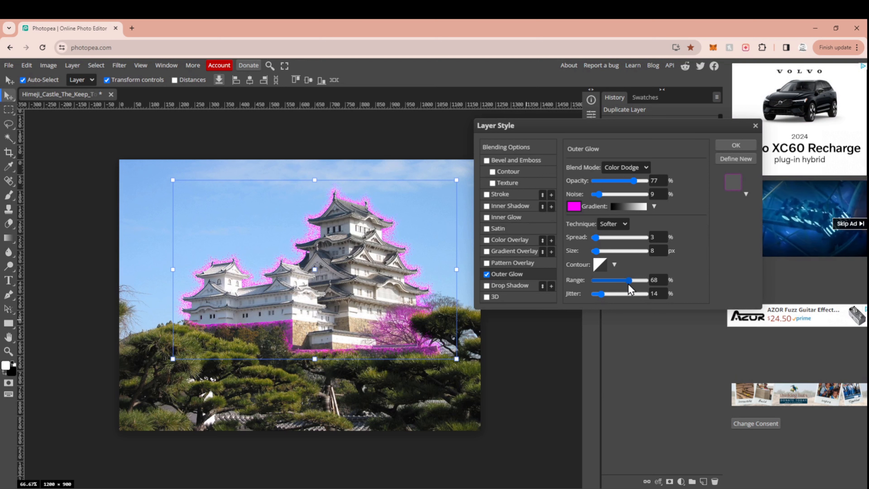
{"action": "left_click", "coordinate": [736, 145]}
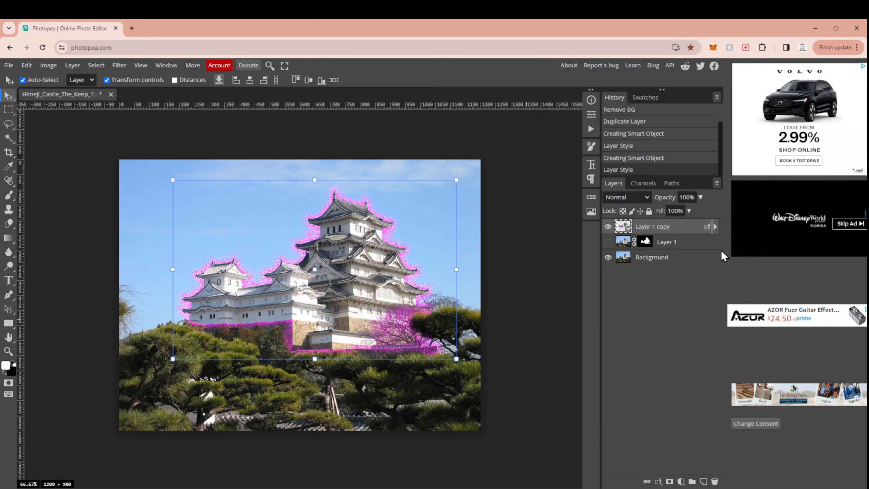
Convert the castle layer to a smart object again and add a third Outer Glow in dark purple (8c128c)
{"action": "right_click", "coordinate": [642, 229]}
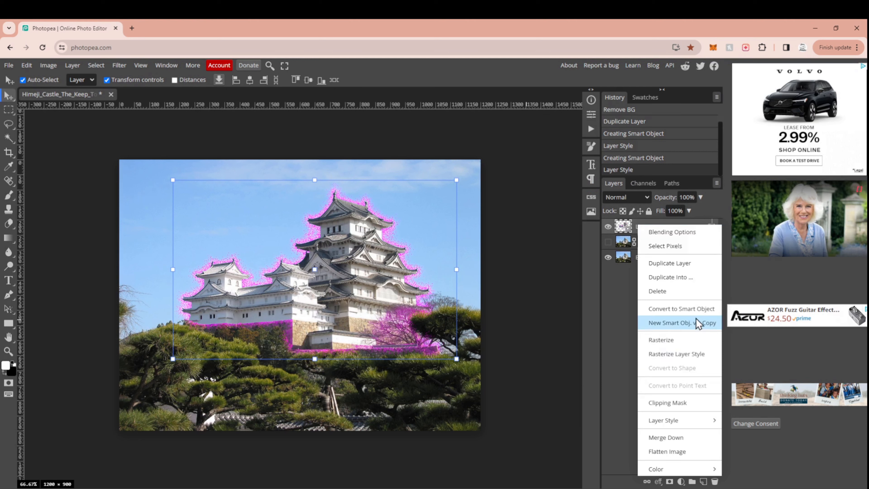
{"action": "left_click", "coordinate": [657, 482]}
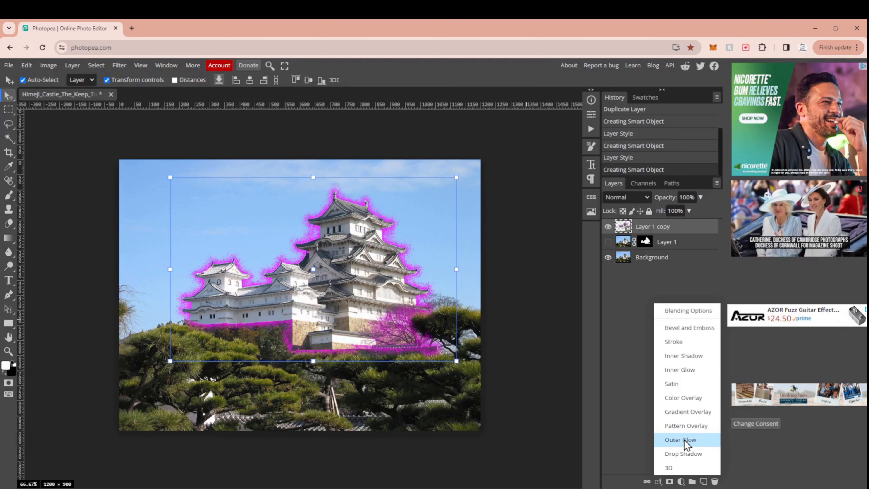
{"action": "left_click", "coordinate": [684, 440]}
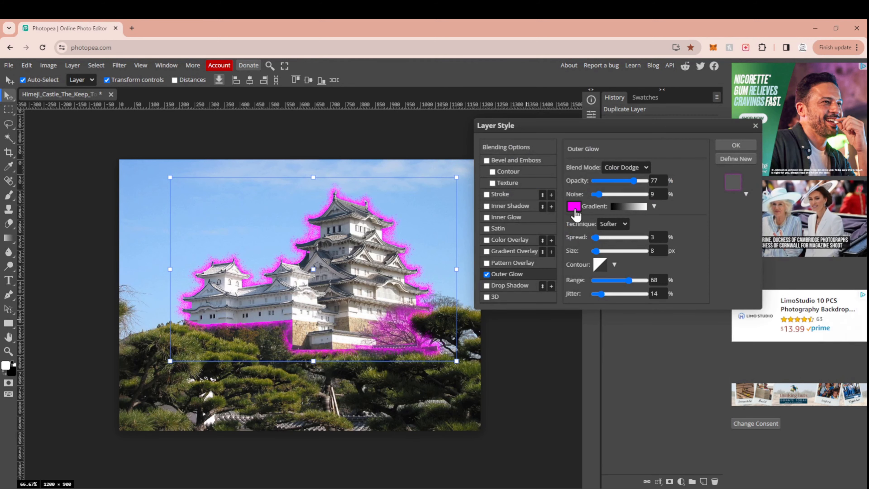
{"action": "left_click", "coordinate": [574, 207]}
{"action": "left_click_drag", "start_coordinate": [236, 237], "coordinate": [236, 267]}
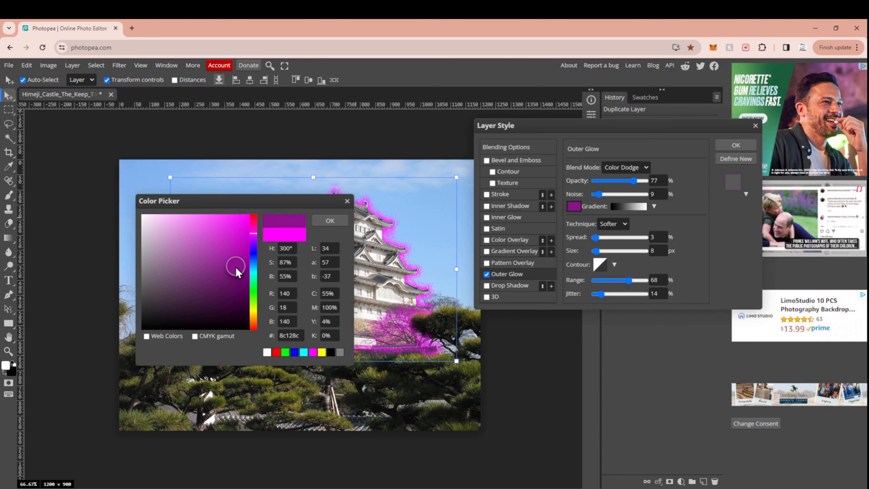
{"action": "left_click", "coordinate": [330, 221]}
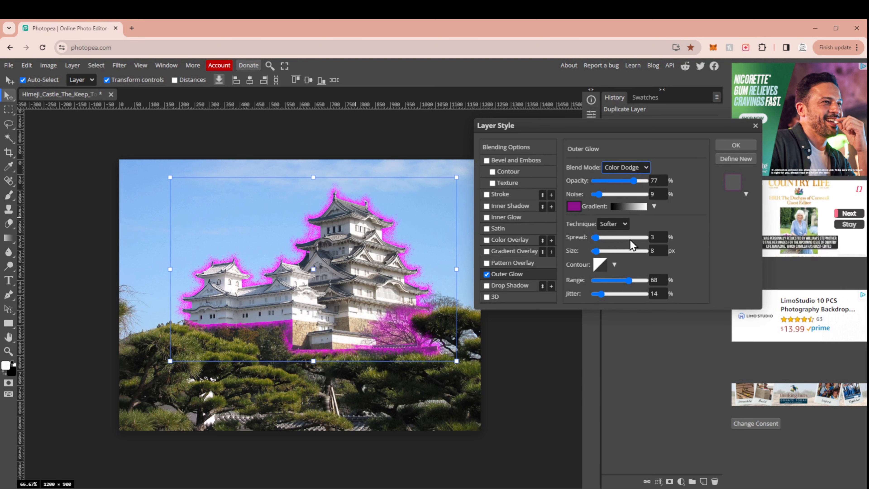
Set the purple outer glow to Color Burn blend mode with 100% opacity and apply the style
{"action": "left_click", "coordinate": [637, 223]}
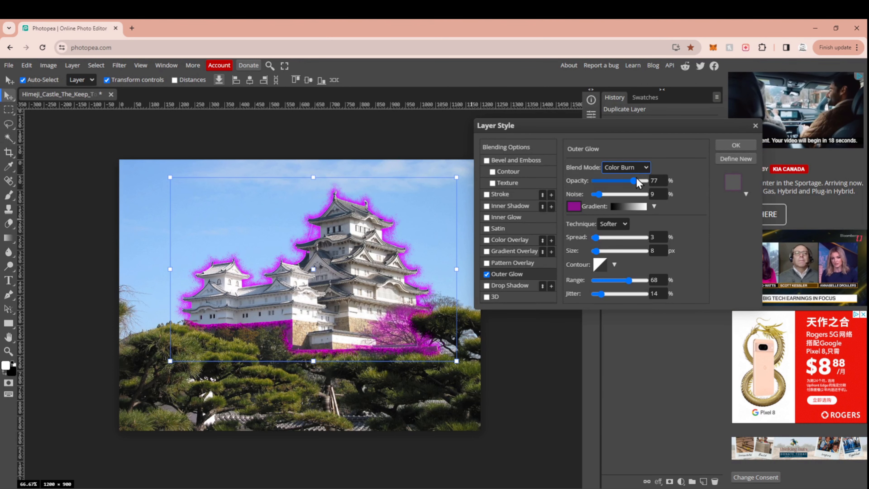
{"action": "left_click_drag", "start_coordinate": [636, 180], "coordinate": [654, 183]}
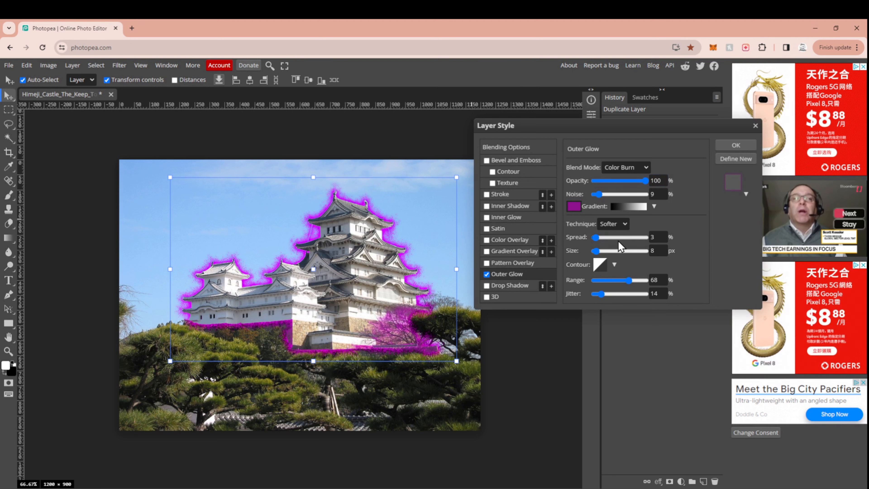
{"action": "left_click", "coordinate": [738, 144]}
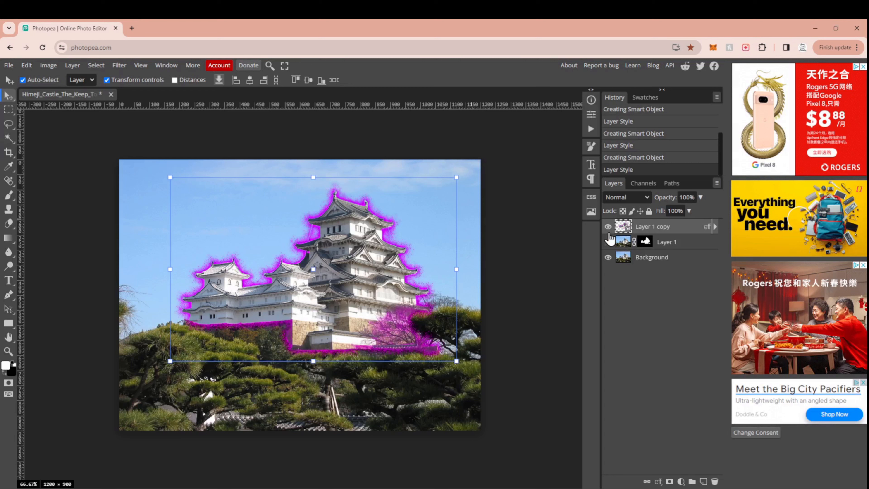
Add a raster mask to Layer 1 copy and prepare a larger brush with black as the foreground colour
{"action": "left_click", "coordinate": [608, 241]}
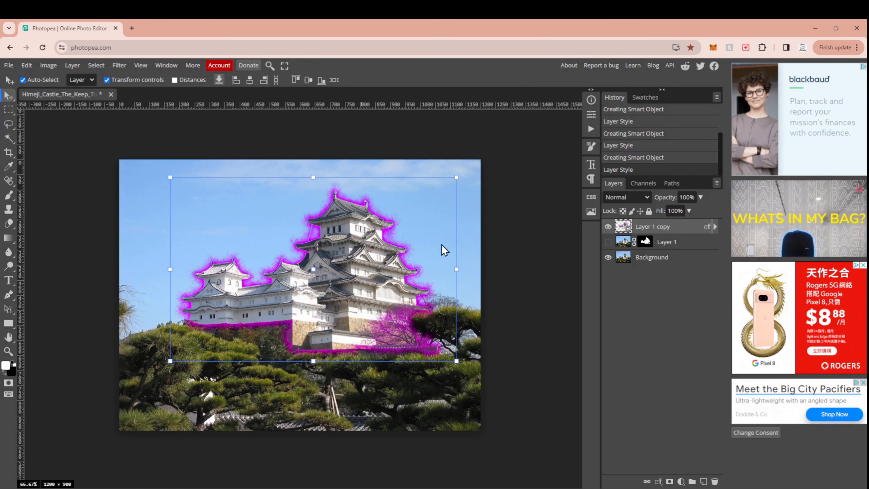
{"action": "left_click", "coordinate": [670, 481]}
{"action": "left_click", "coordinate": [4, 376]}
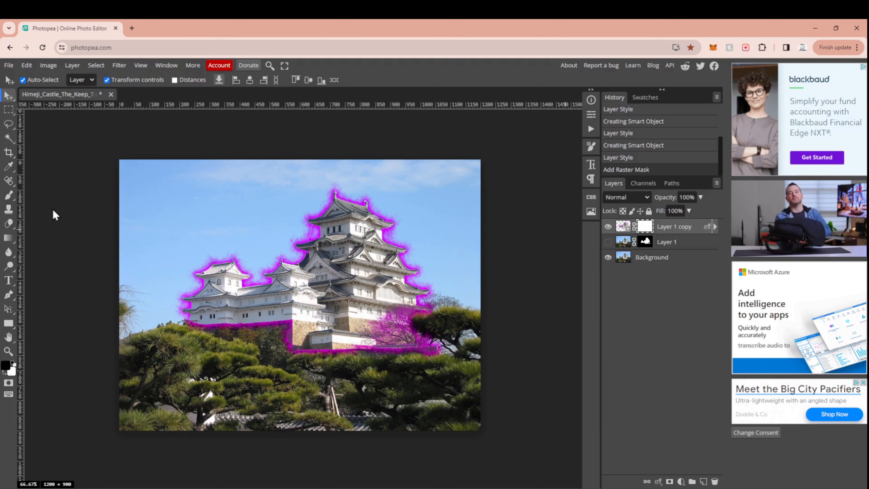
{"action": "left_click", "coordinate": [9, 196]}
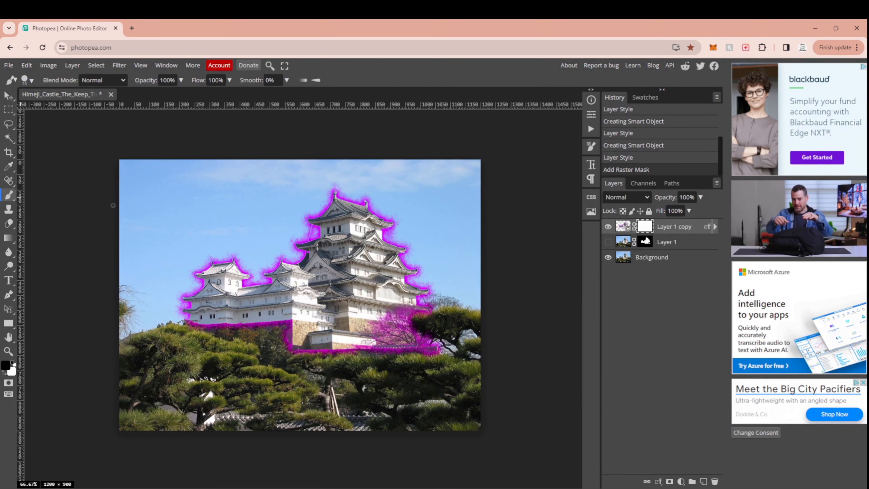
{"action": "left_click", "coordinate": [31, 80]}
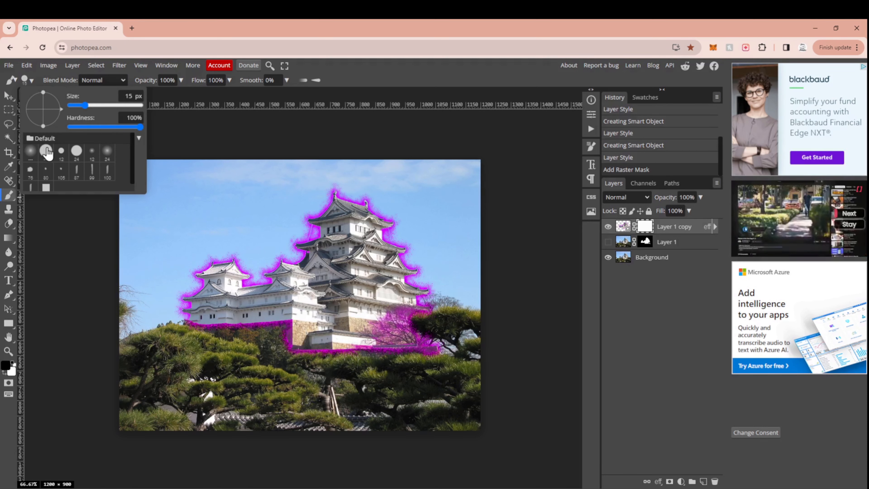
{"action": "left_click_drag", "start_coordinate": [94, 104], "coordinate": [113, 105]}
Try to mask out the glow below the castle's lower wall with brush strokes, and undo all the strokes
{"action": "left_click", "coordinate": [244, 329]}
{"action": "mouse_move", "coordinate": [240, 328]}
{"action": "left_mouse_down"}
{"action": "mouse_move", "coordinate": [250, 329]}
{"action": "mouse_move", "coordinate": [242, 327]}
{"action": "left_mouse_up"}
{"action": "left_click", "coordinate": [242, 328]}
{"action": "left_click", "coordinate": [213, 342]}
{"action": "left_click", "coordinate": [212, 333]}
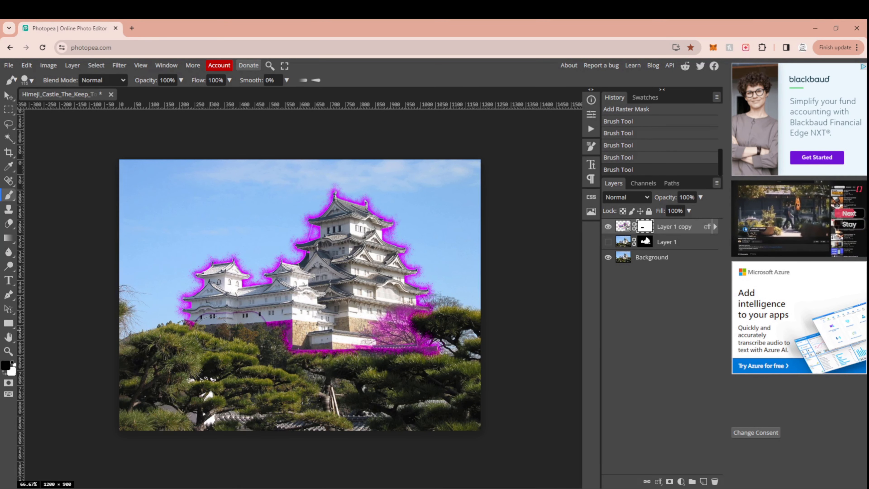
{"action": "key", "text": "ctrl+z"}
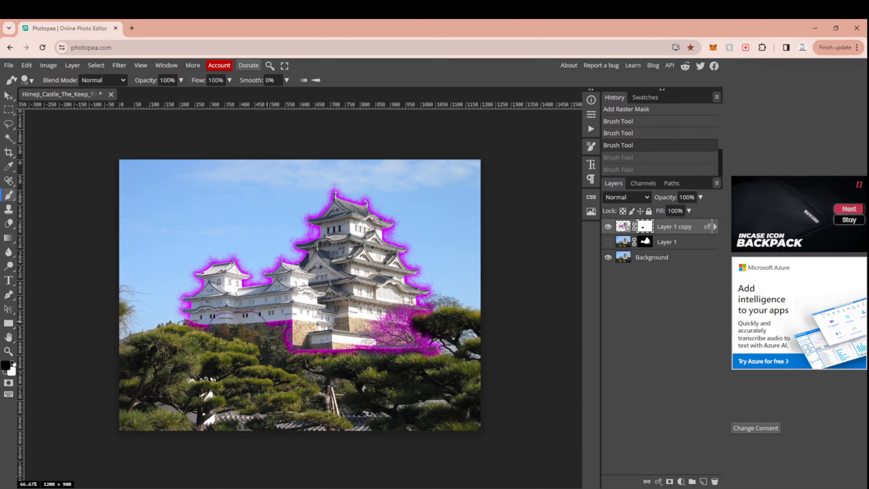
{"action": "key", "text": "ctrl+z"}
{"action": "key", "text": "ctrl+z"}
{"action": "key", "text": "ctrl+z"}
{"action": "key", "text": "ctrl+z"}
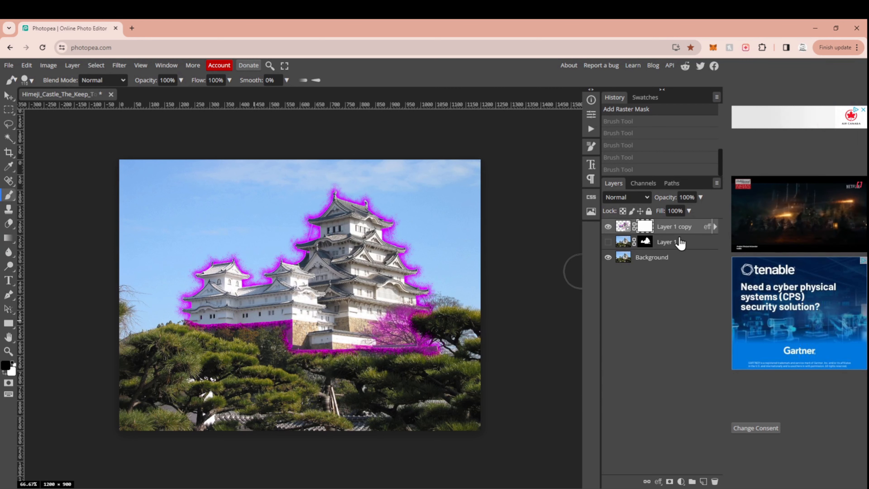
Make Layer 1 visible and move it above Layer 1 copy
{"action": "left_click", "coordinate": [607, 242]}
{"action": "left_click_drag", "start_coordinate": [666, 246], "coordinate": [675, 225]}
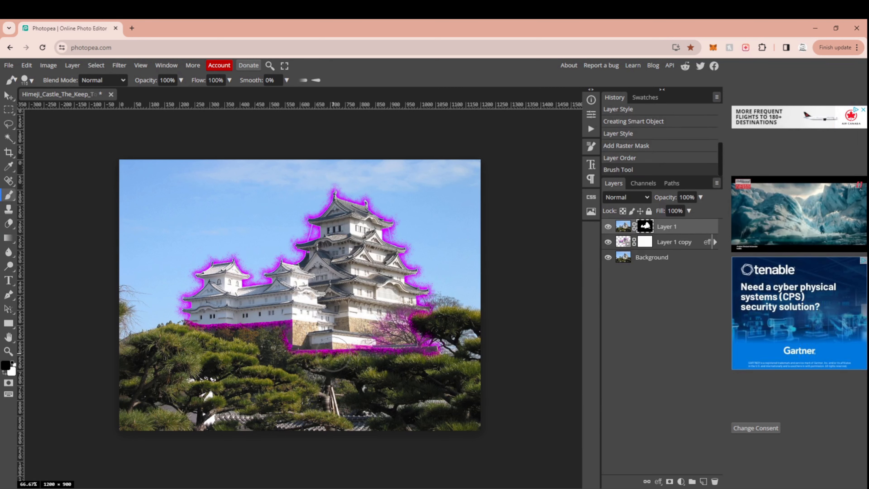
Try brushing along the castle's base on Layer 1's mask, and undo the strokes and the layer reordering
{"action": "left_click_drag", "start_coordinate": [345, 363], "coordinate": [371, 358]}
{"action": "key", "text": "ctrl+z"}
{"action": "key", "text": "ctrl+z"}
{"action": "key", "text": "ctrl+z"}
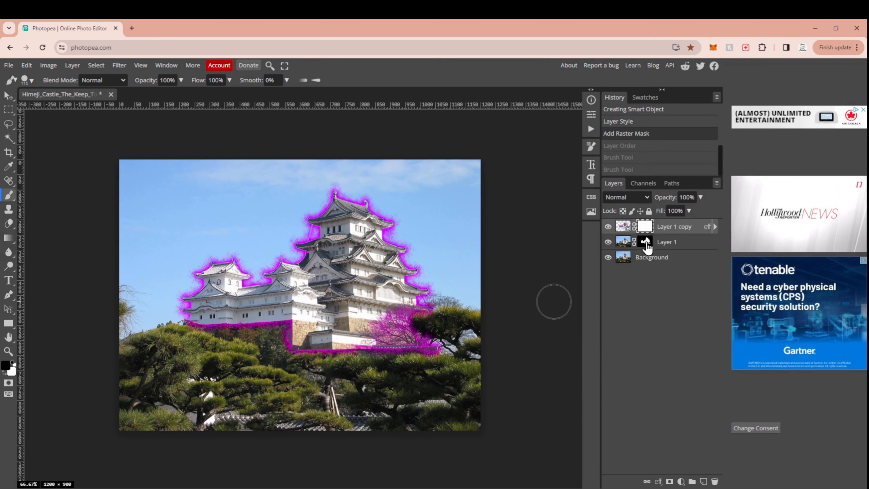
Move Layer 1 above Layer 1 copy and paint black on the copy's mask to hide the glow along the castle's base and over the trees
{"action": "mouse_move", "coordinate": [659, 247]}
{"action": "left_mouse_down"}
{"action": "mouse_move", "coordinate": [673, 231]}
{"action": "mouse_move", "coordinate": [665, 221]}
{"action": "left_mouse_up"}
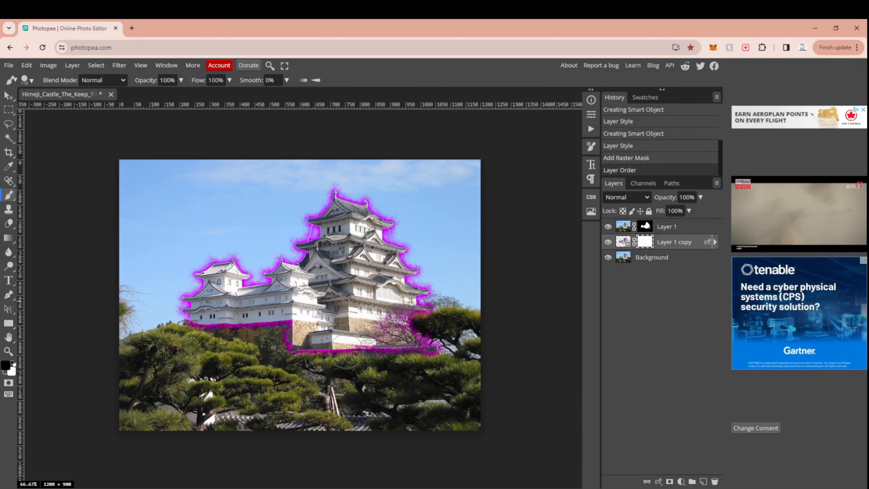
{"action": "mouse_move", "coordinate": [301, 349]}
{"action": "left_mouse_down"}
{"action": "mouse_move", "coordinate": [260, 331]}
{"action": "mouse_move", "coordinate": [192, 324]}
{"action": "mouse_move", "coordinate": [373, 337]}
{"action": "mouse_move", "coordinate": [424, 356]}
{"action": "left_mouse_up"}
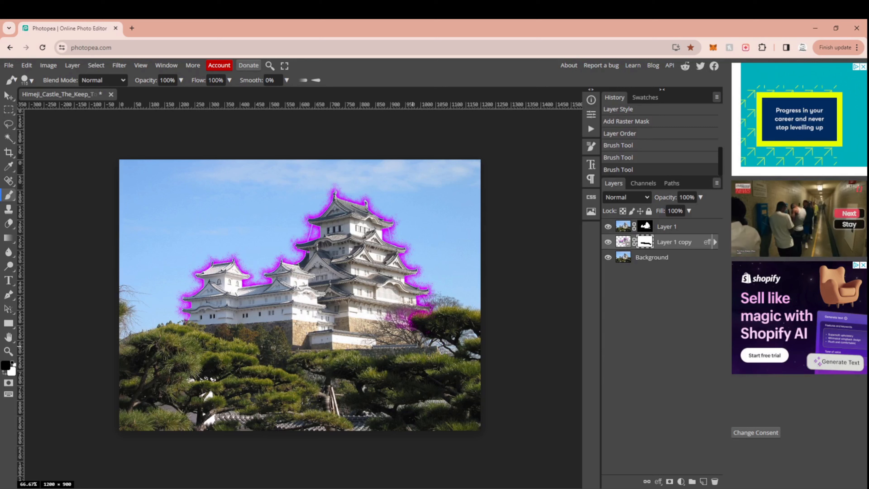
{"action": "left_click_drag", "start_coordinate": [404, 323], "coordinate": [416, 329]}
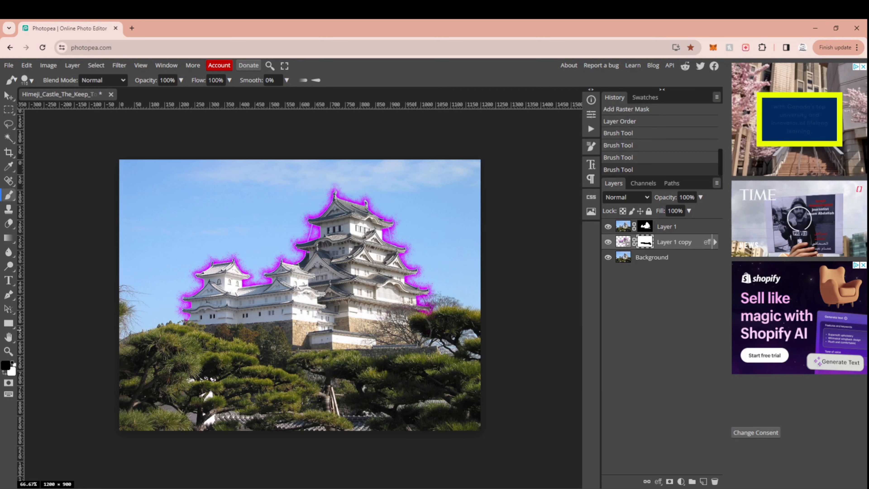